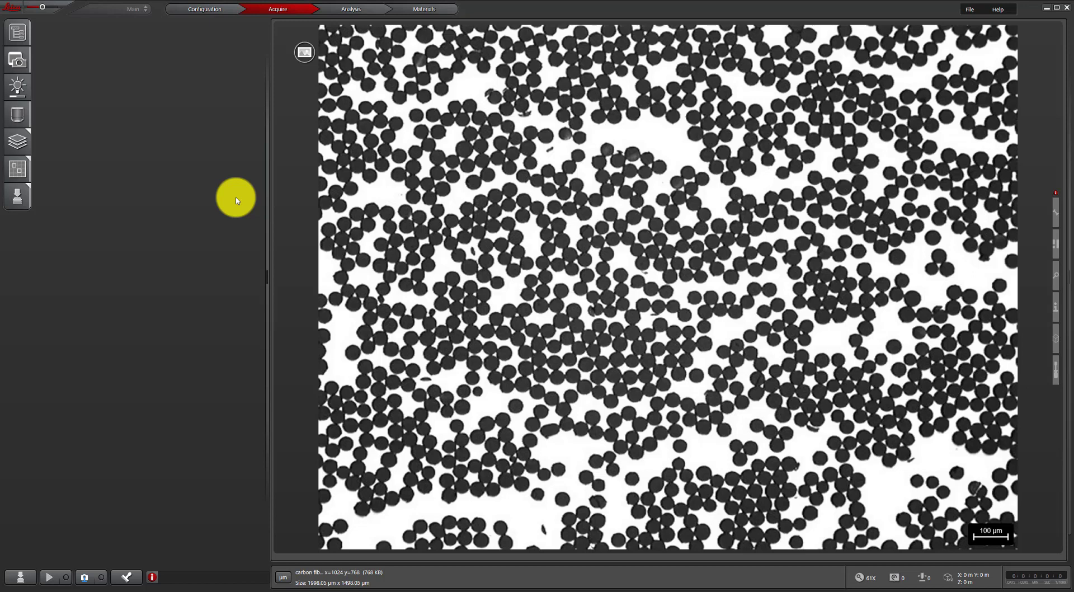
click(372, 11)
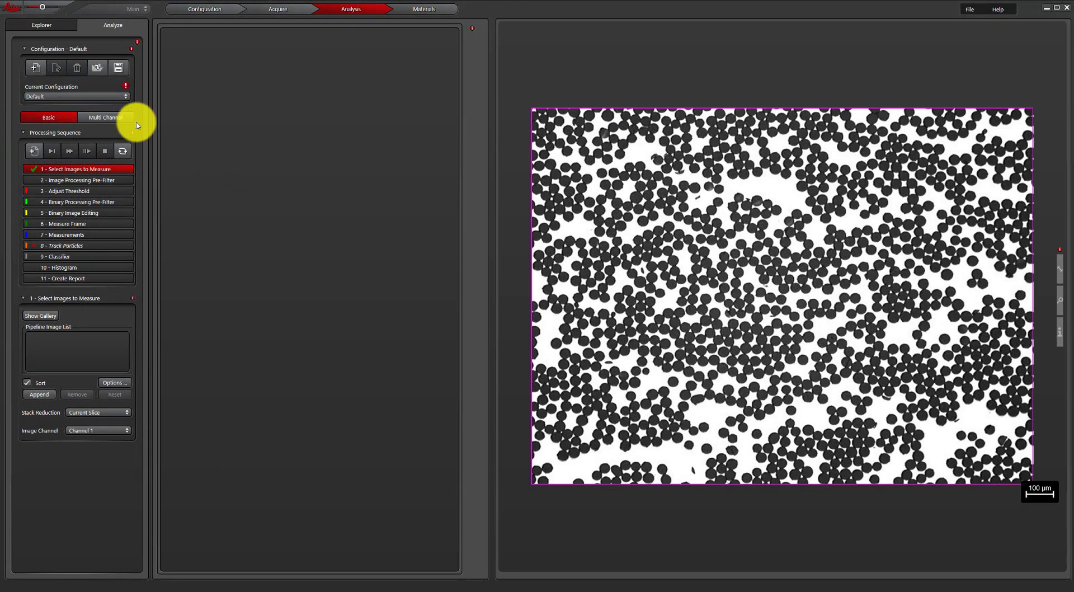
Step: Create the configuration 'Image analysis tutorial' and select it as the Current Configuration
click(36, 69)
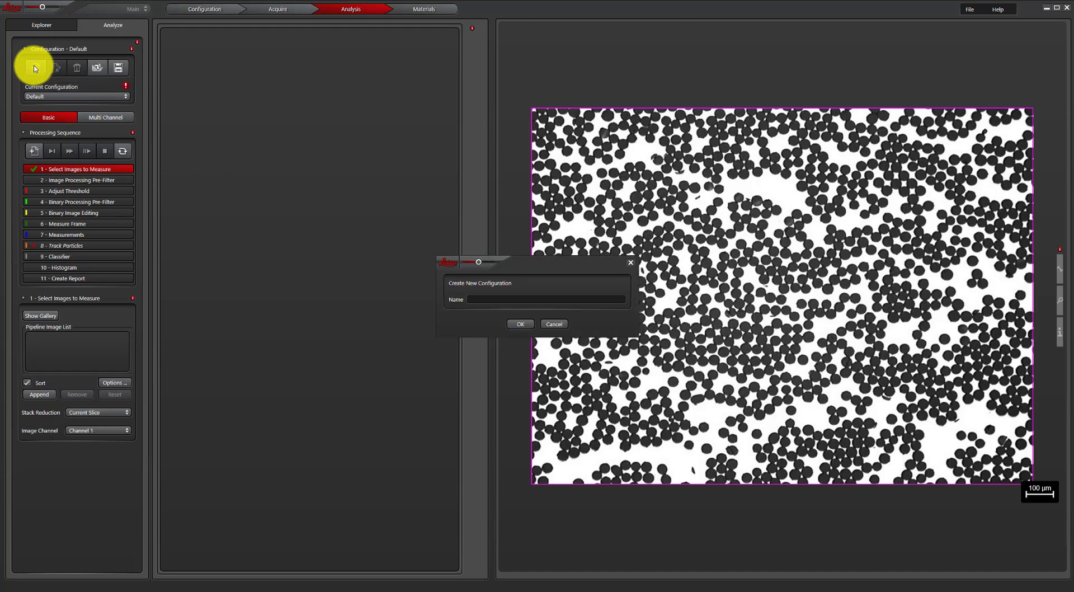
text(Image analysis tutorial)
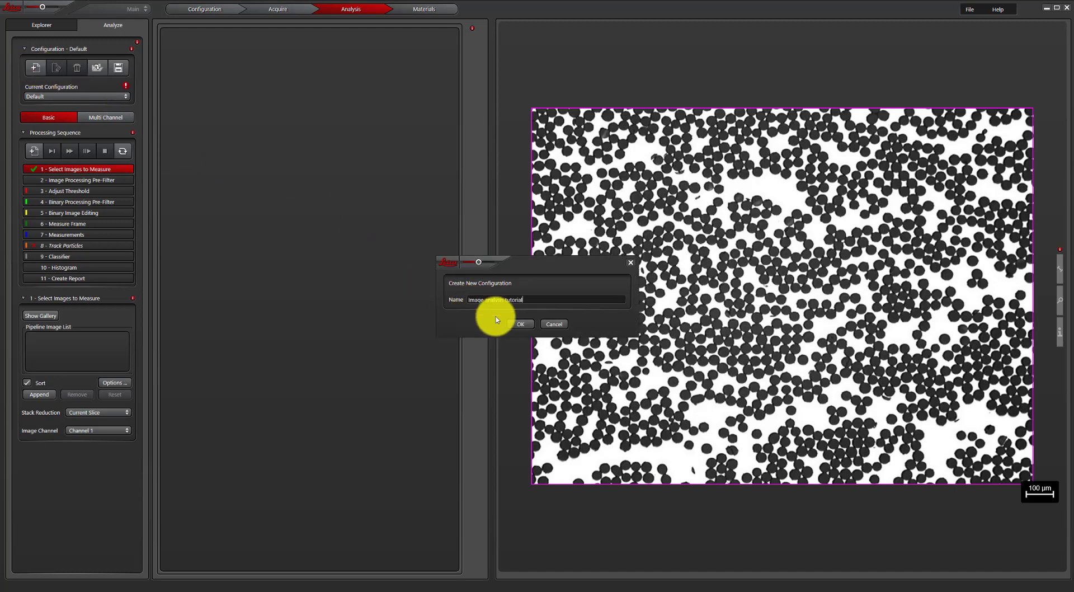
click(528, 326)
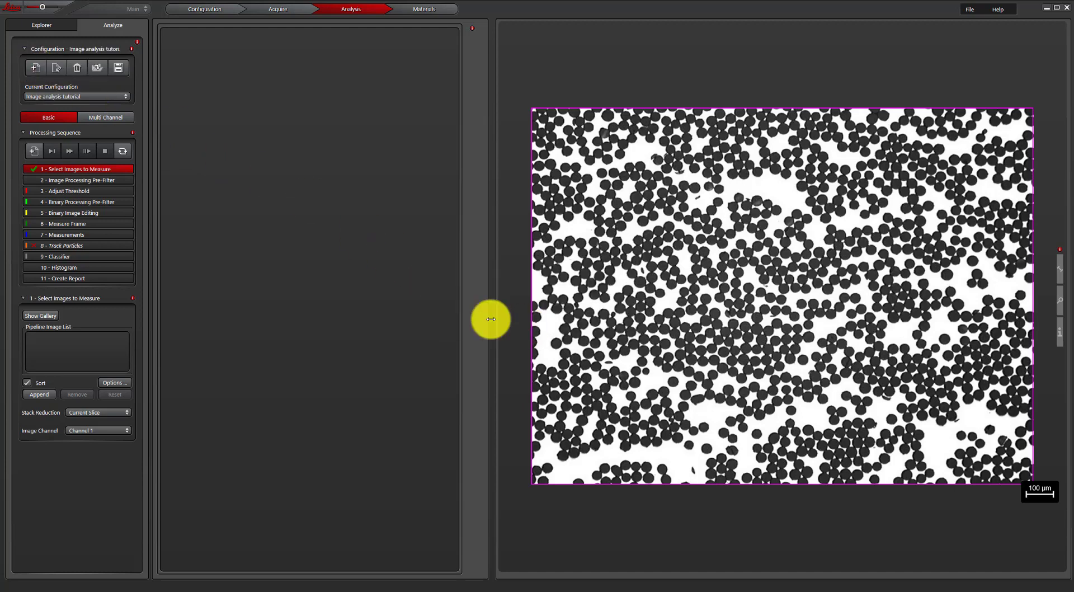
click(109, 99)
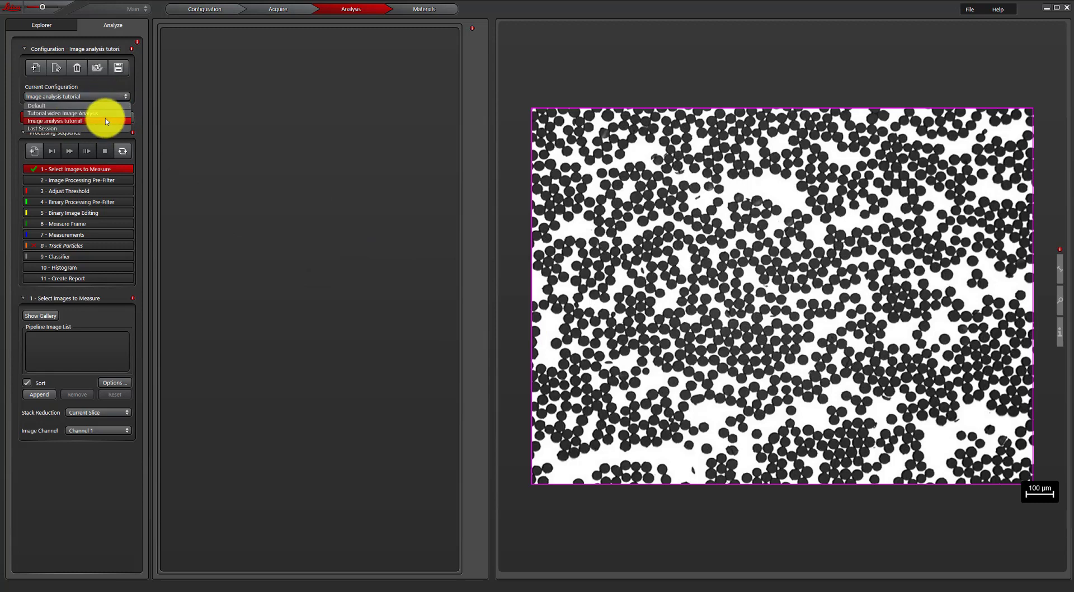
click(107, 120)
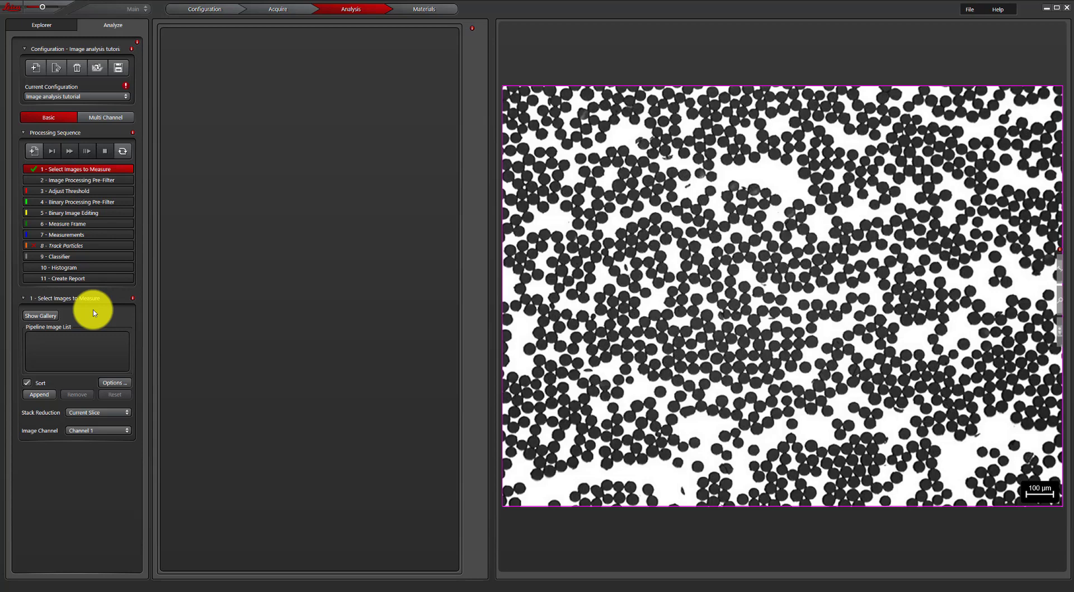
Step: Append the carbon fibres image to the Pipeline Image List and briefly browse the gallery
click(40, 398)
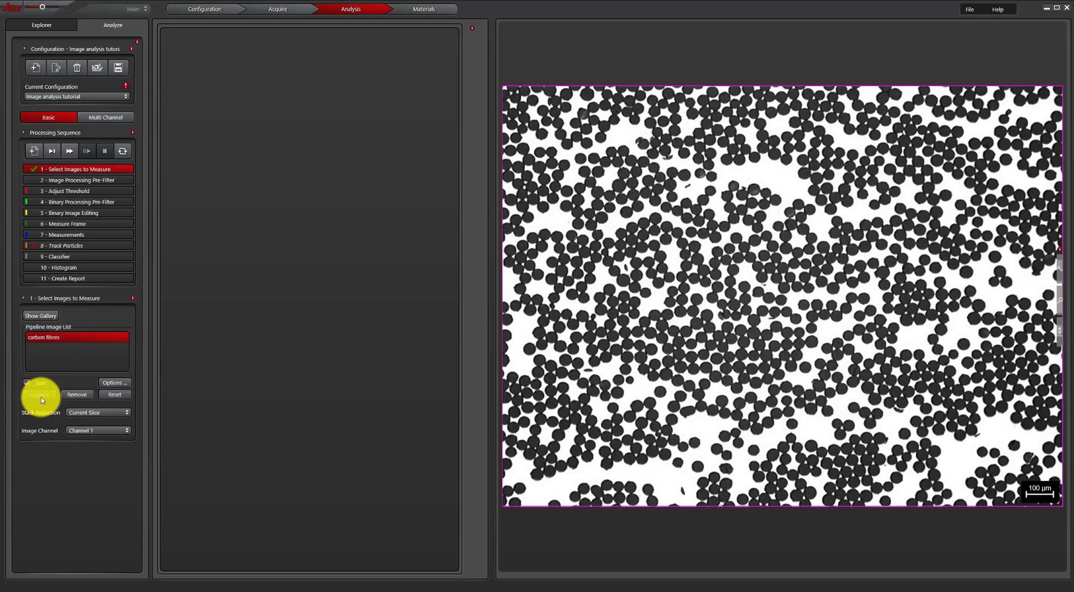
click(48, 316)
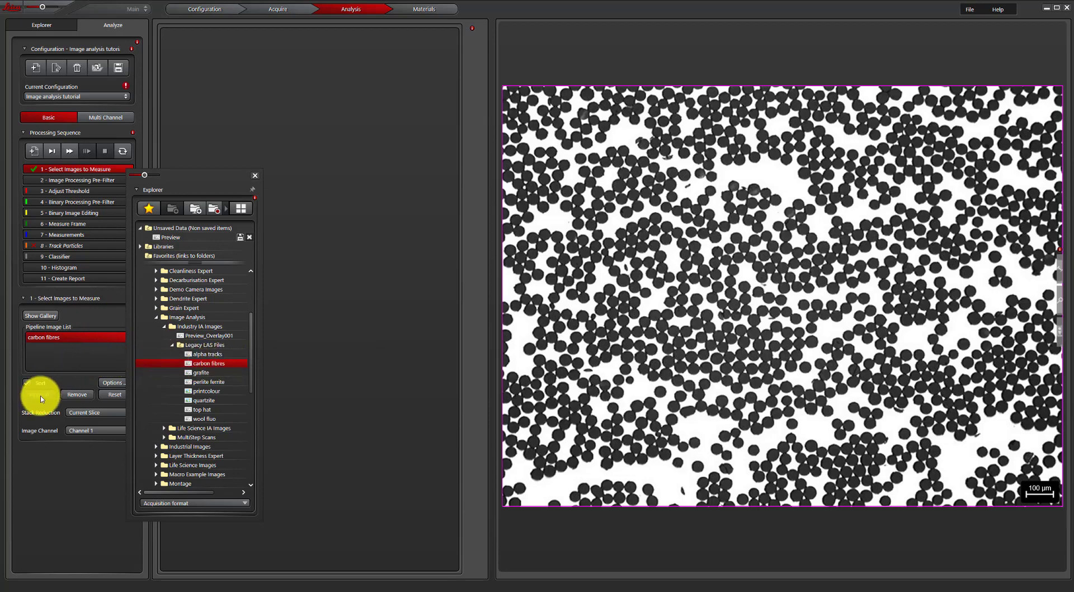
click(255, 175)
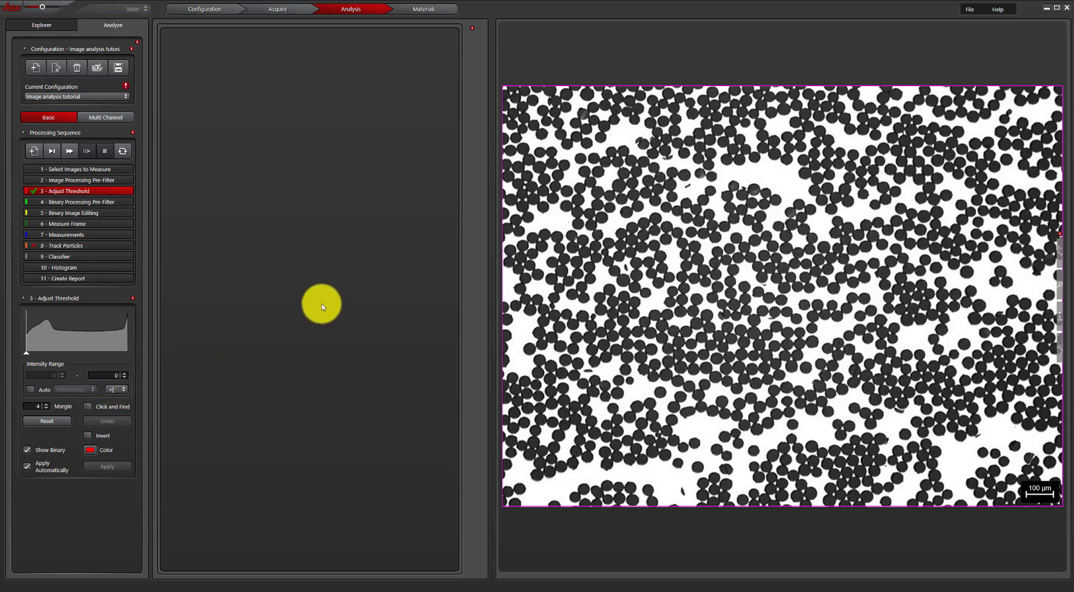
Step: Threshold the dark fibre particles to intensities 0–87 using Click and Find and the histogram marker
click(565, 274)
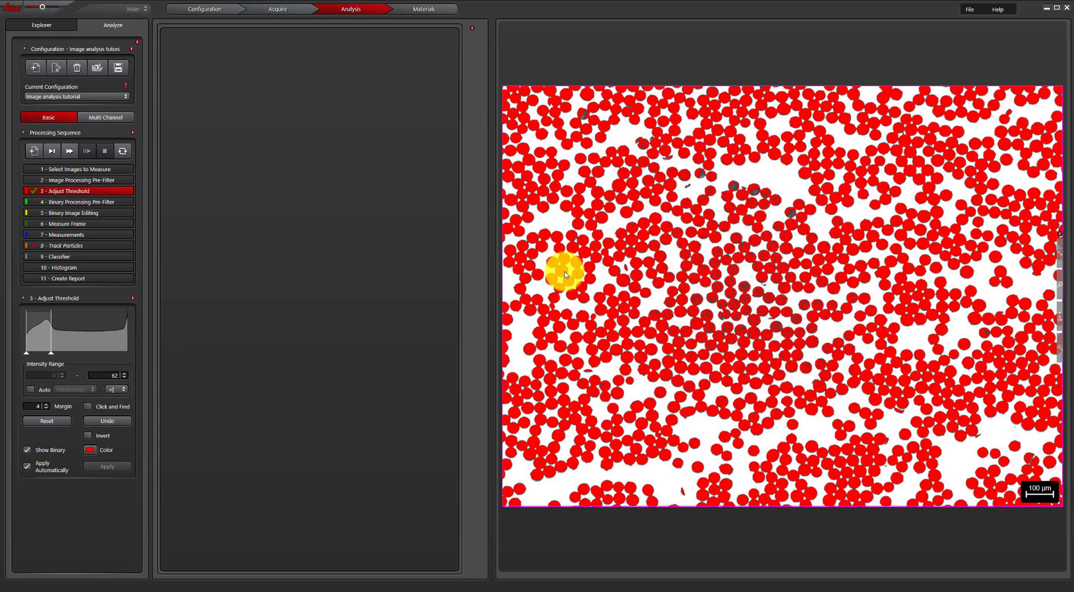
click(88, 407)
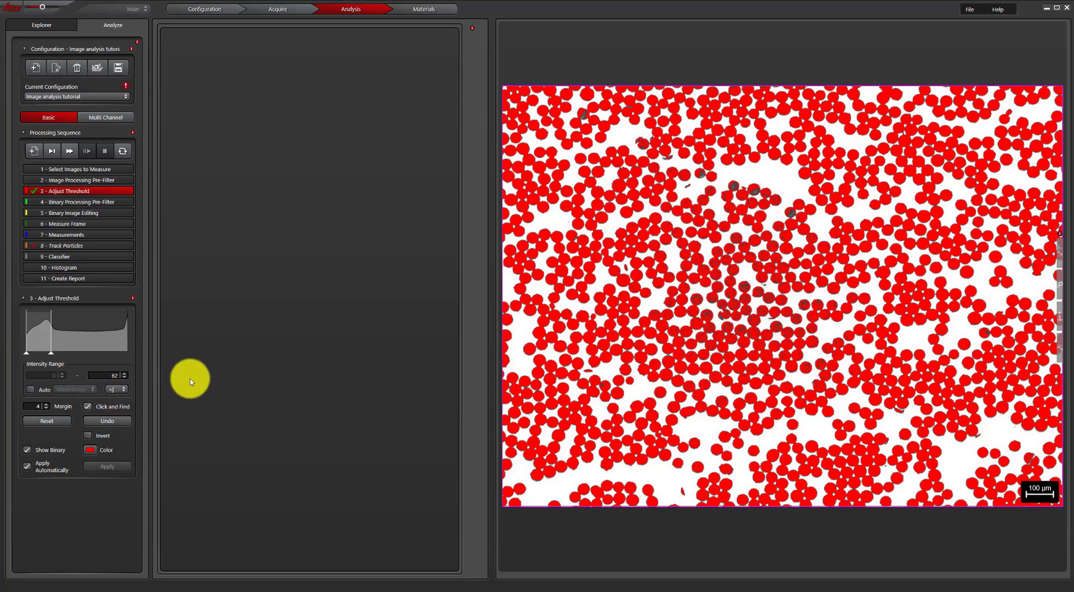
click(759, 194)
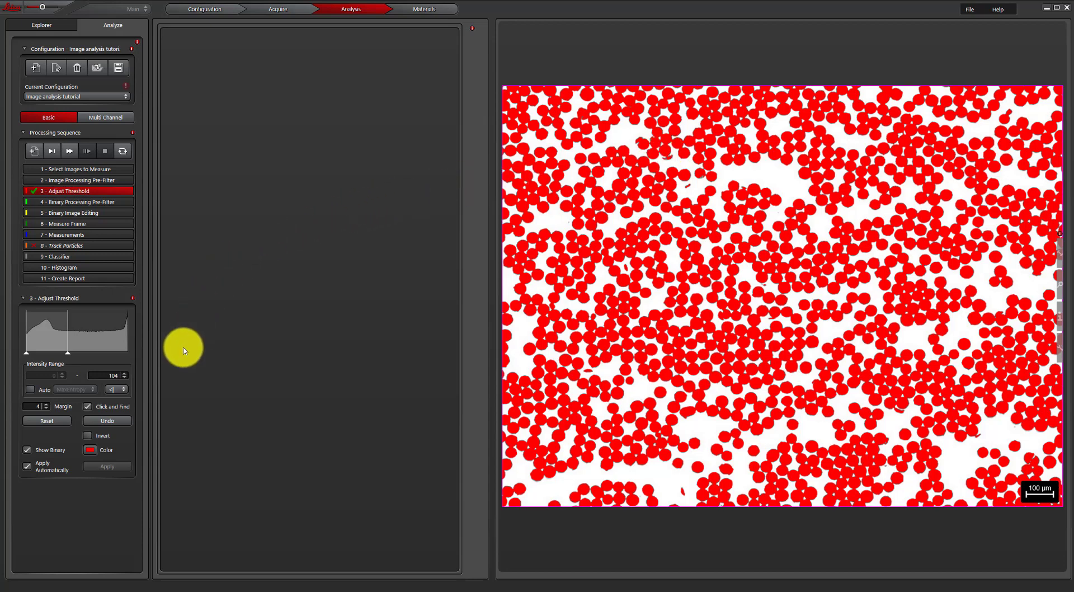
click(61, 422)
drag(26, 353, 60, 353)
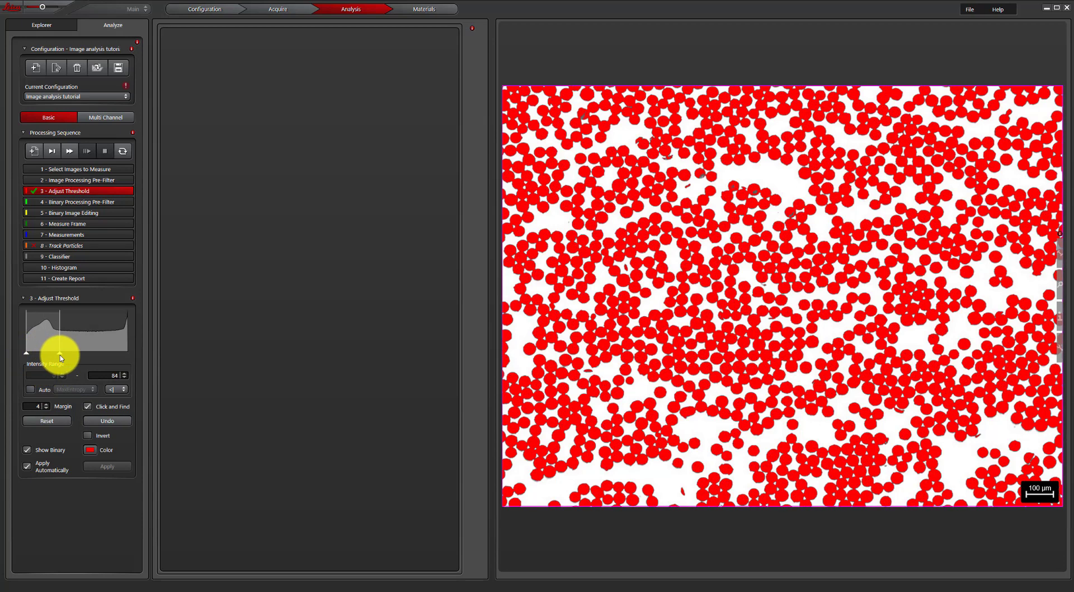
drag(60, 357, 62, 357)
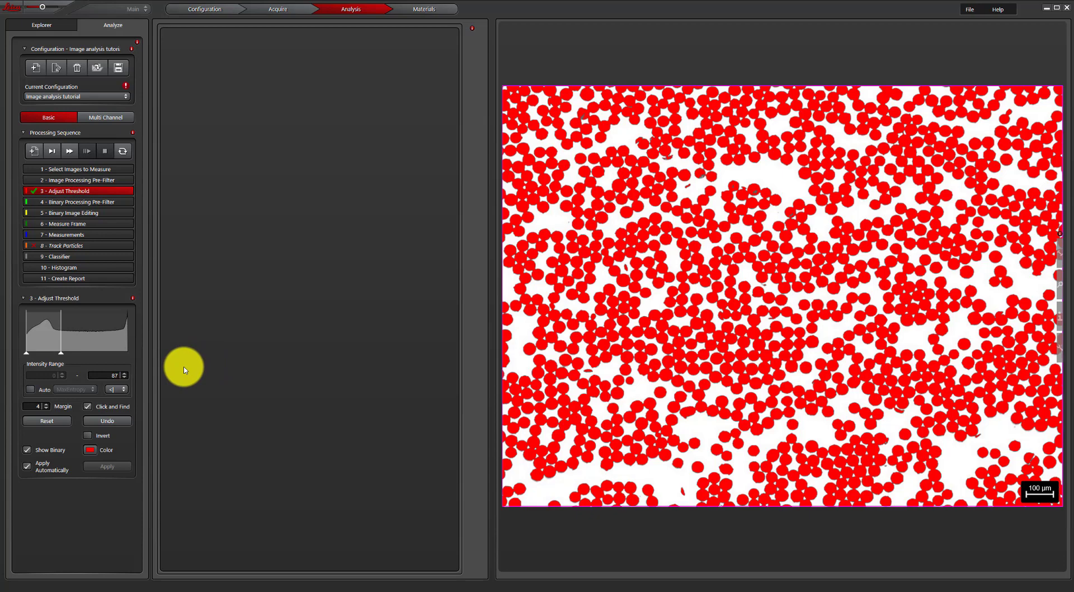
Step: Show the Measurements object table and highlight the large merged blob's row
click(93, 239)
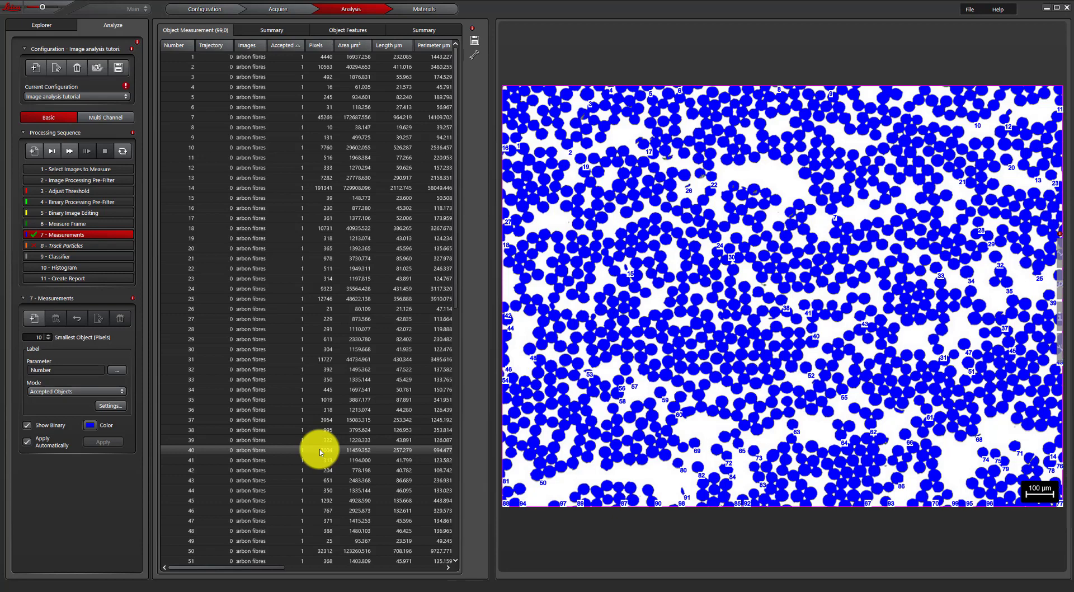
click(647, 324)
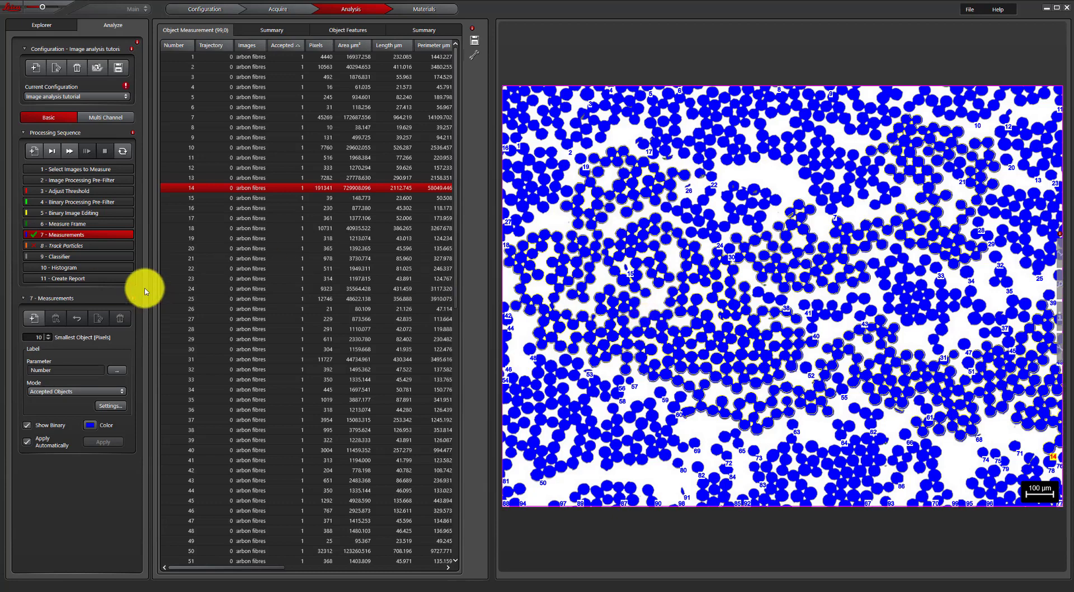
Step: Set the Image Processing Pre-Filter mode to Enhance Black Detail
click(93, 180)
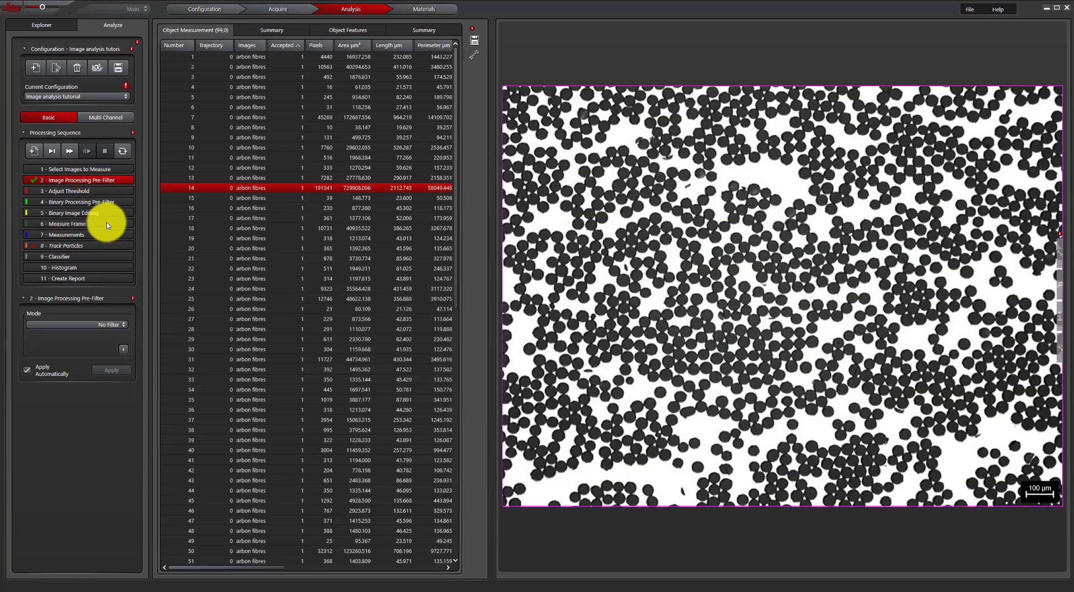
click(109, 325)
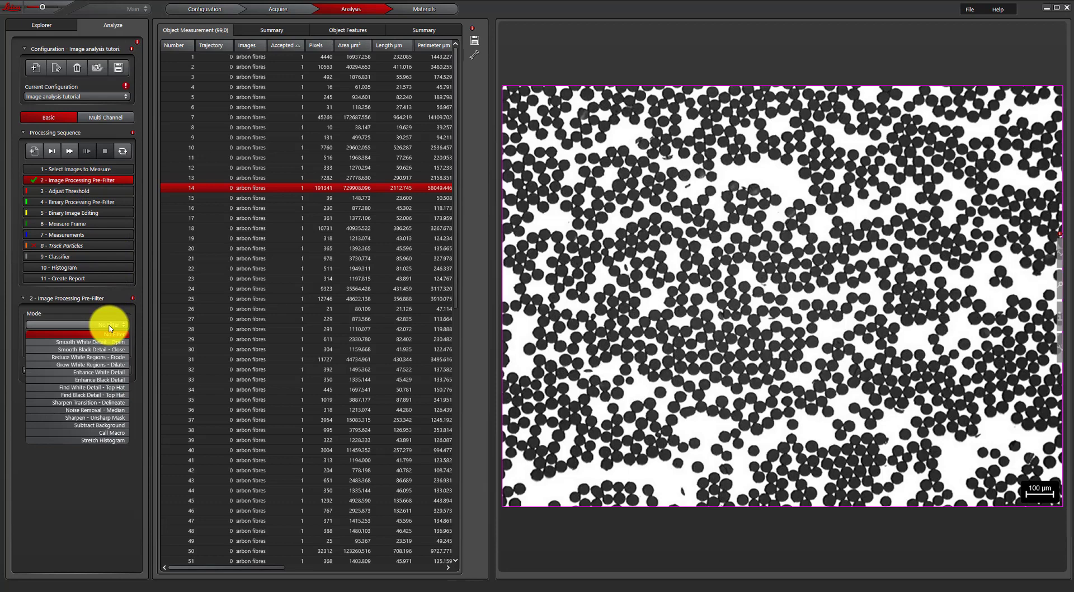
click(113, 381)
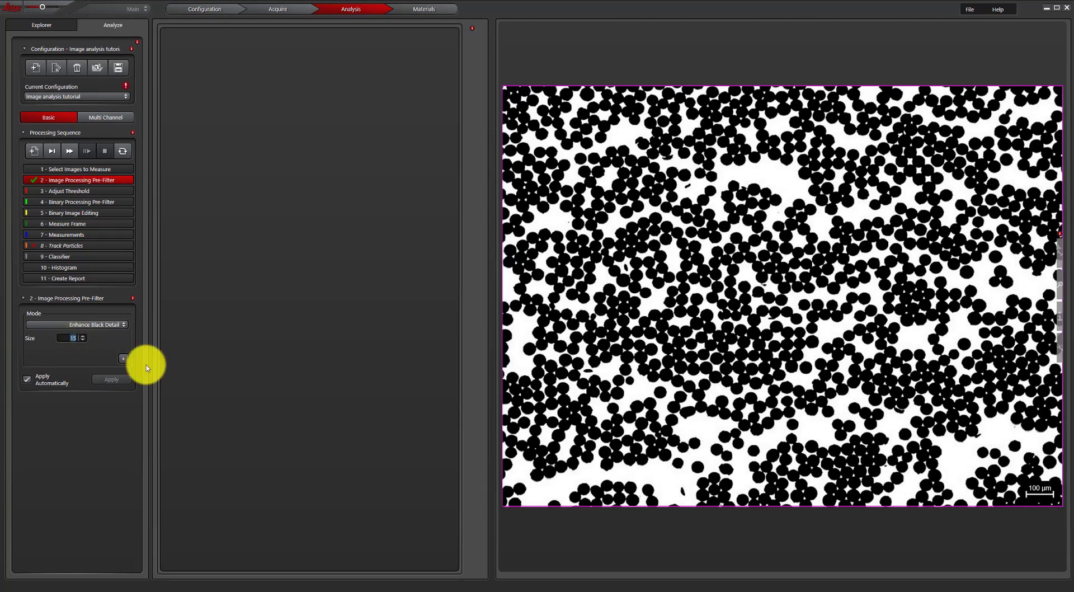
Step: Set the Binary Processing Pre-Filter to Split Touching, then view and close its online help
click(97, 203)
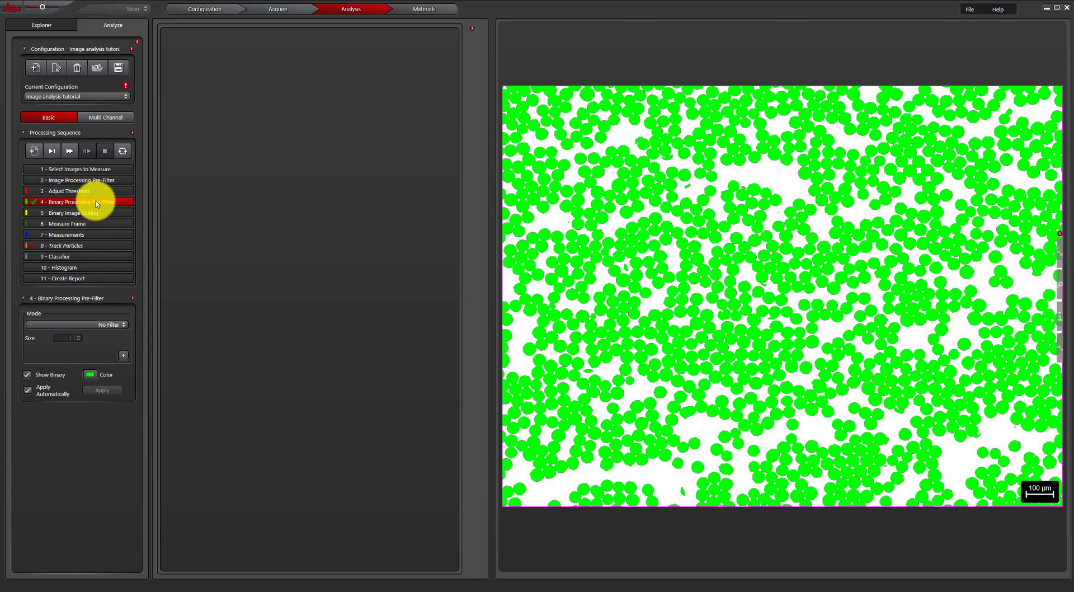
click(118, 325)
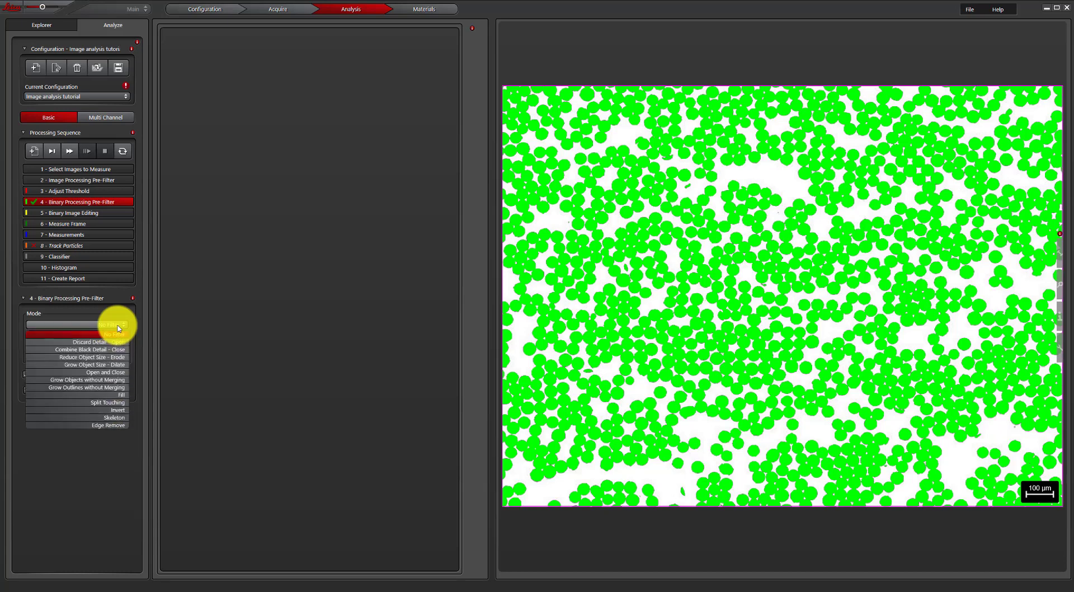
click(114, 402)
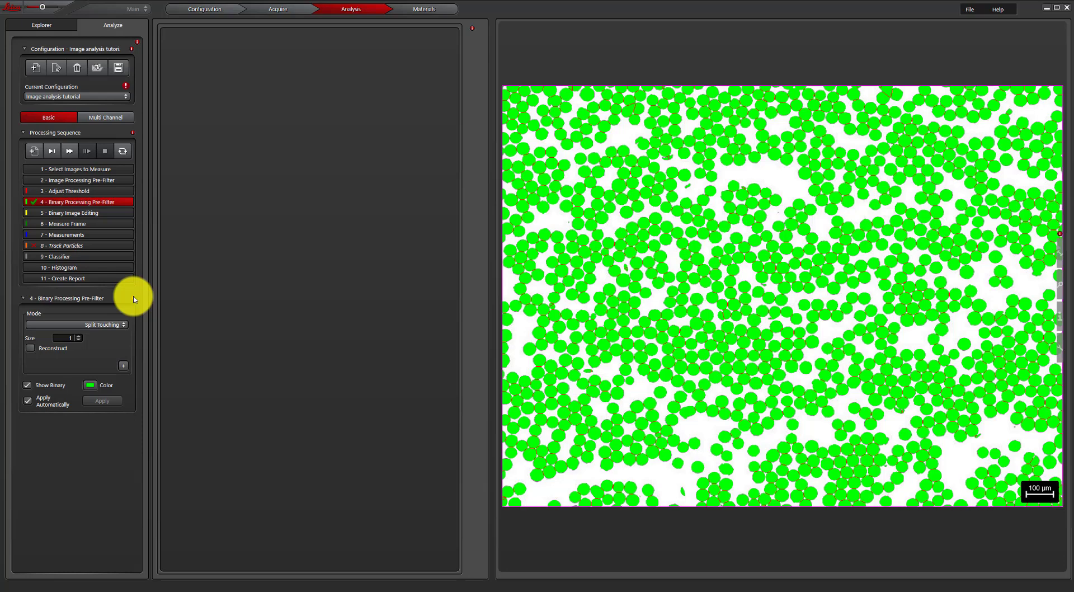
click(134, 299)
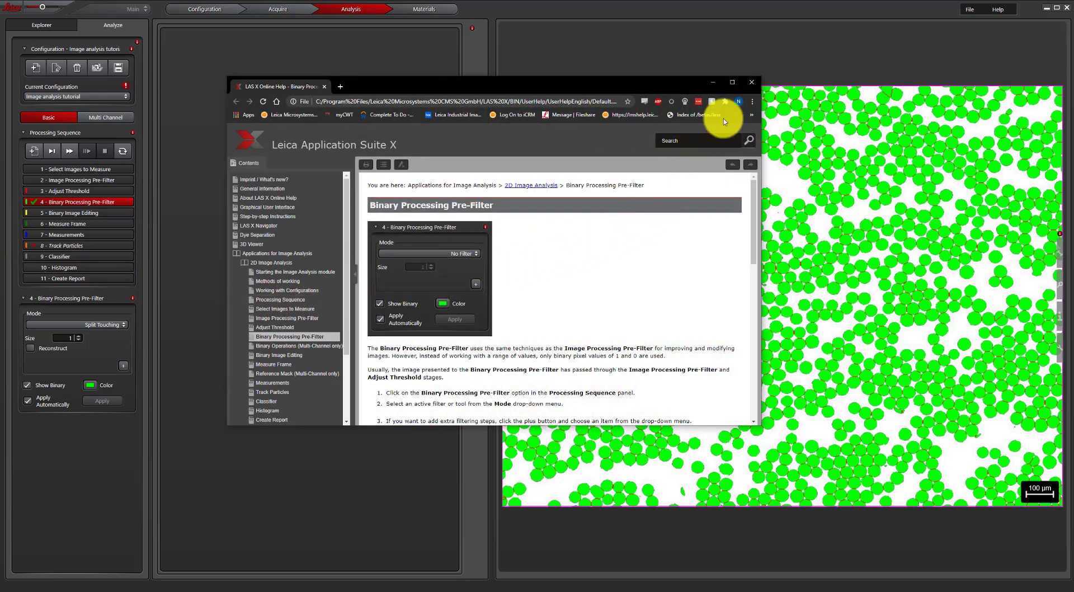
click(753, 82)
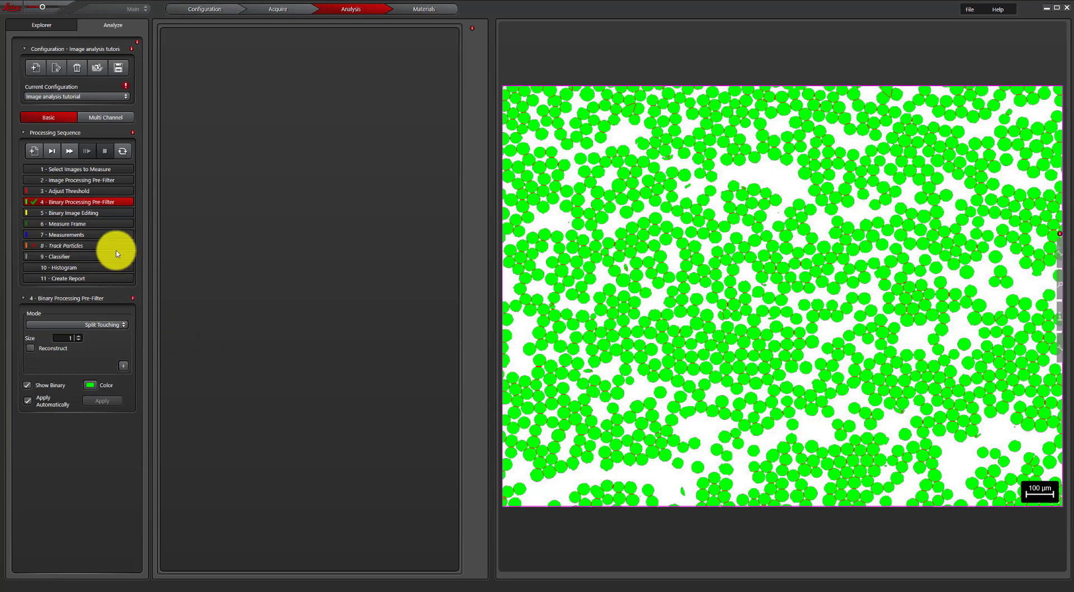
Step: Switch Binary Image Editing to Erase and undo a test erase stroke on the mask
click(103, 215)
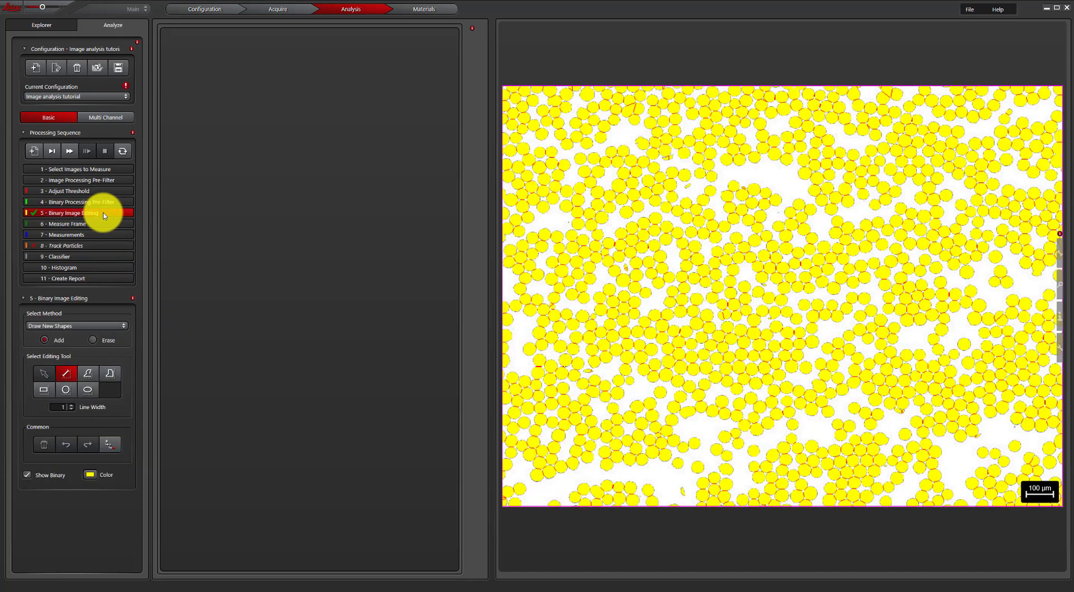
click(92, 341)
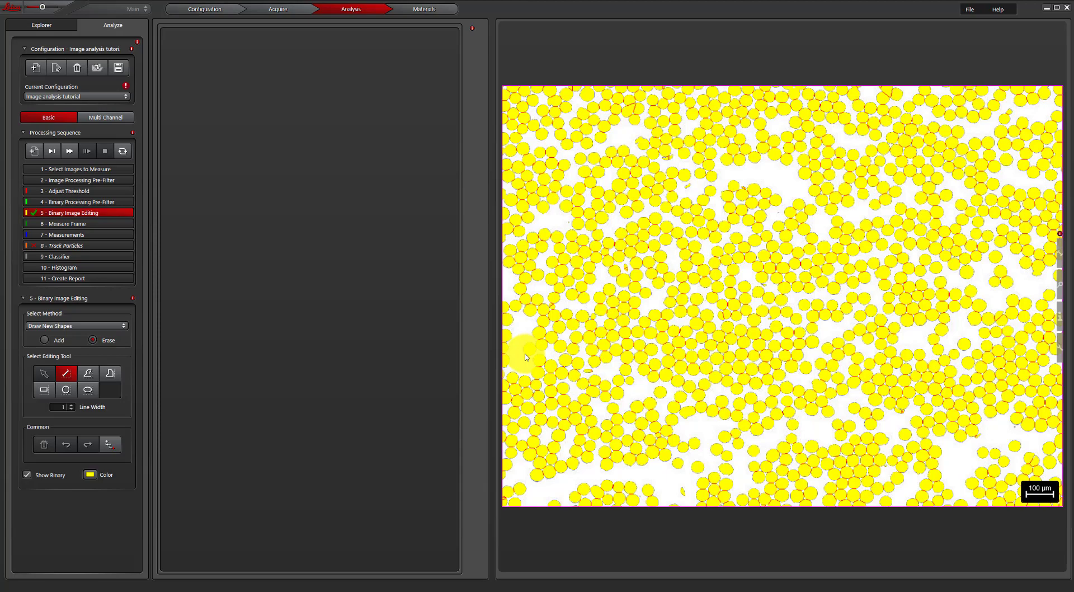
drag(525, 353, 533, 345)
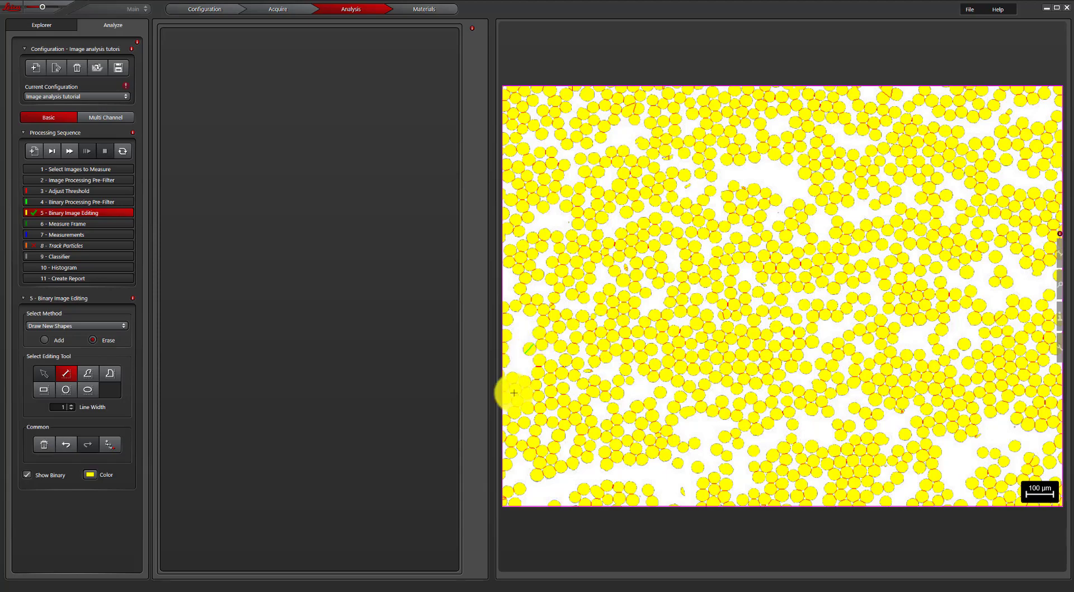
key(ctrl+z)
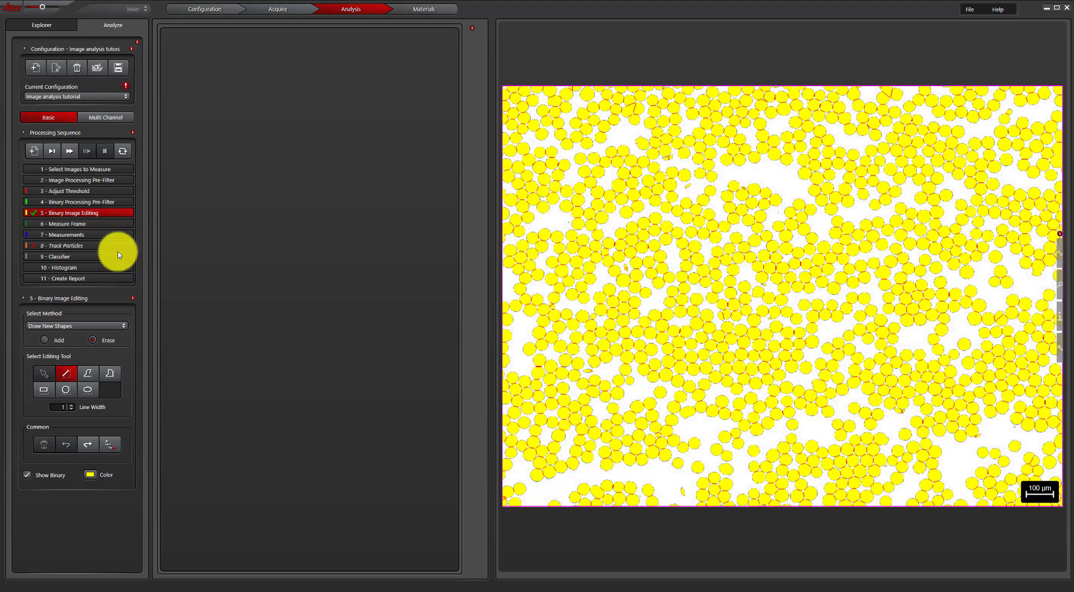
Step: Define the measure frame manually with Exclude Touching, insetting its top-left corner slightly
click(92, 224)
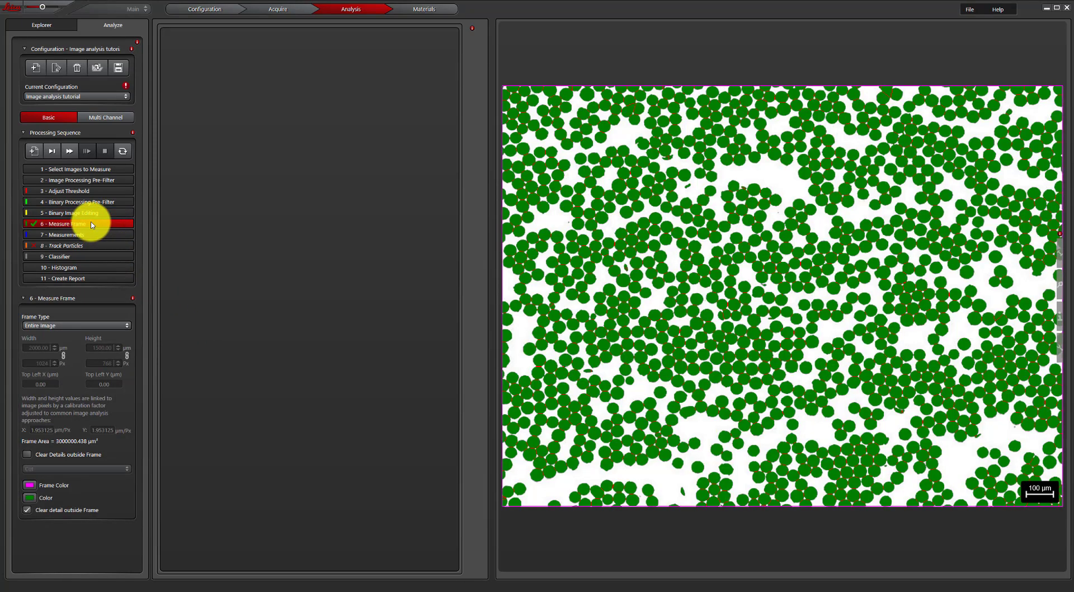
click(115, 327)
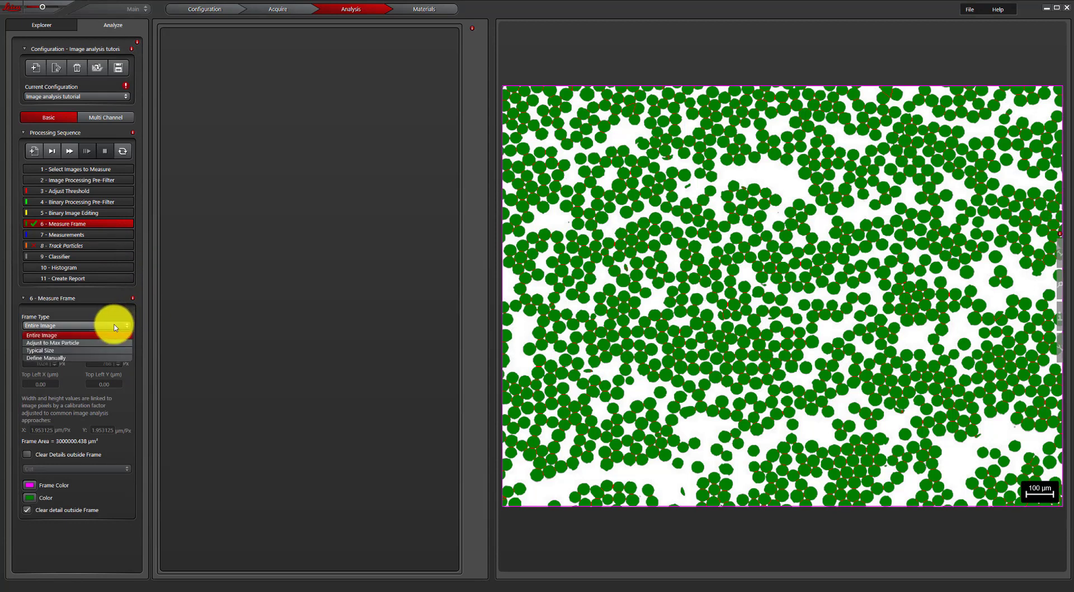
click(110, 358)
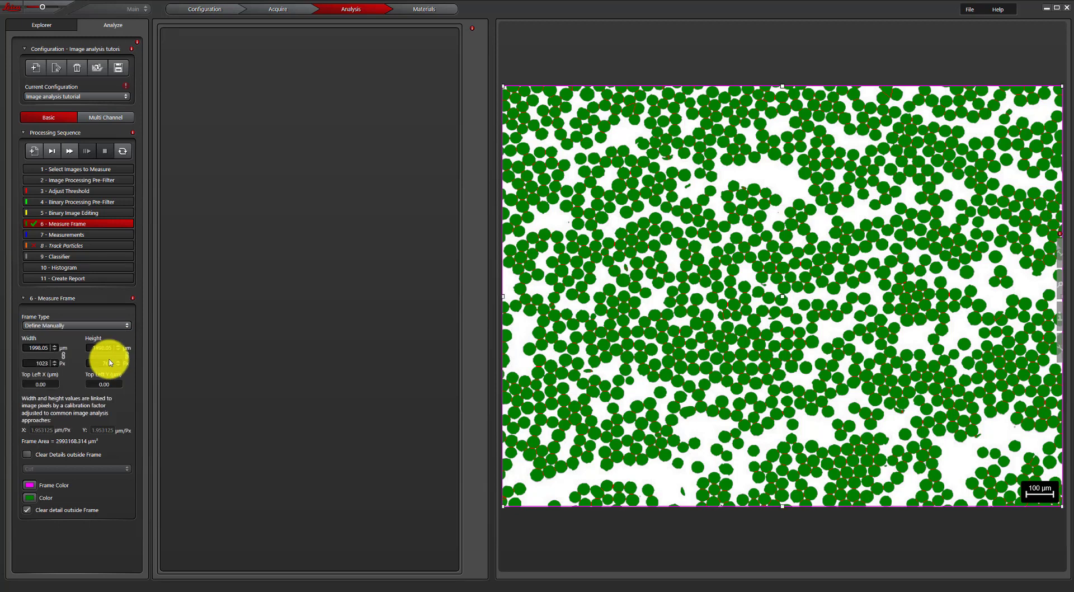
click(28, 457)
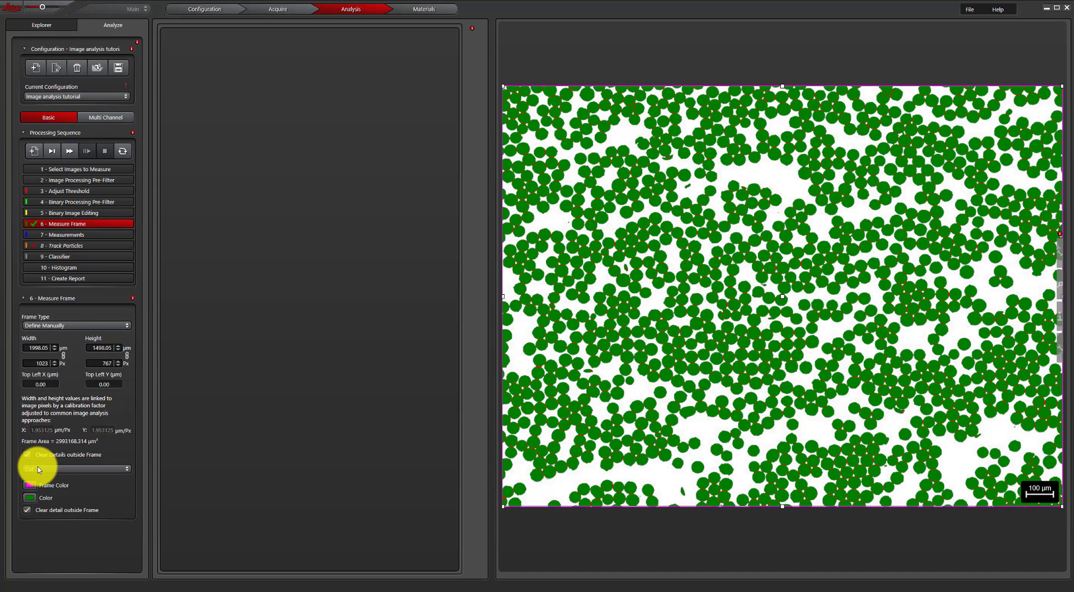
click(39, 469)
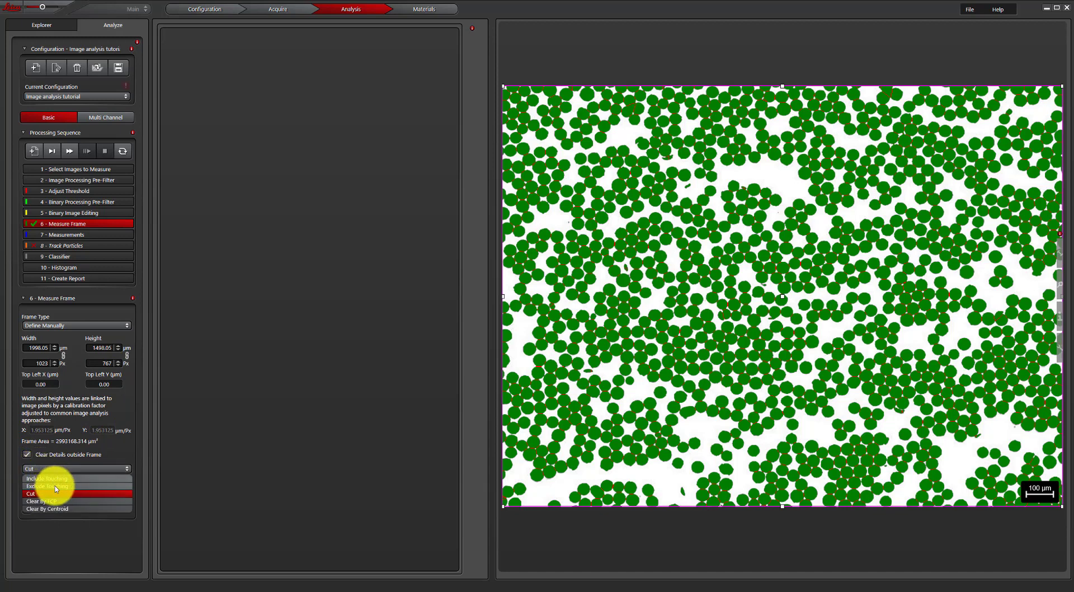
click(58, 486)
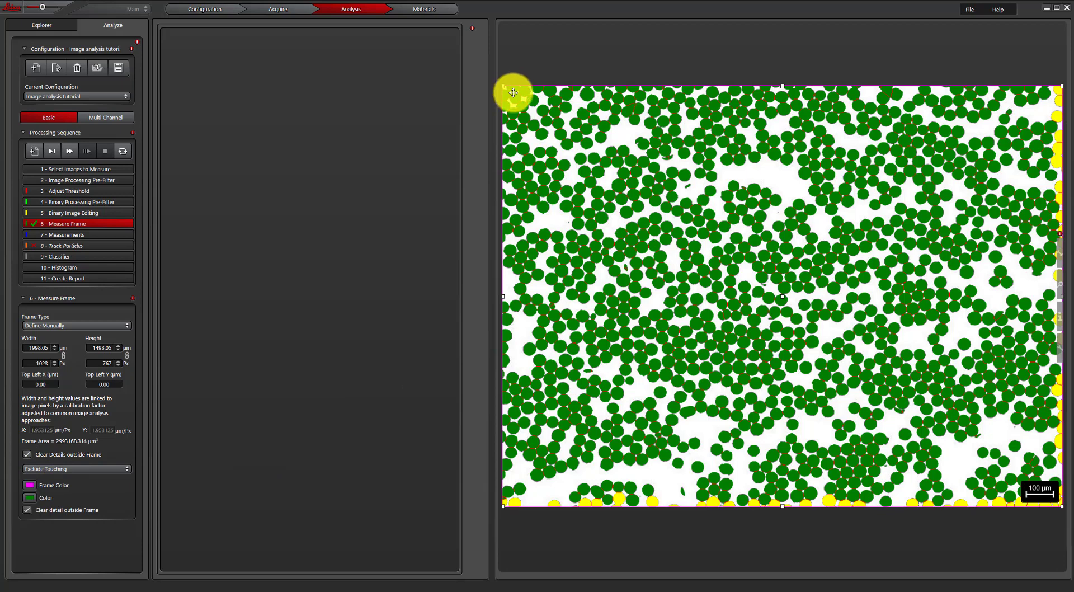
drag(503, 85, 509, 93)
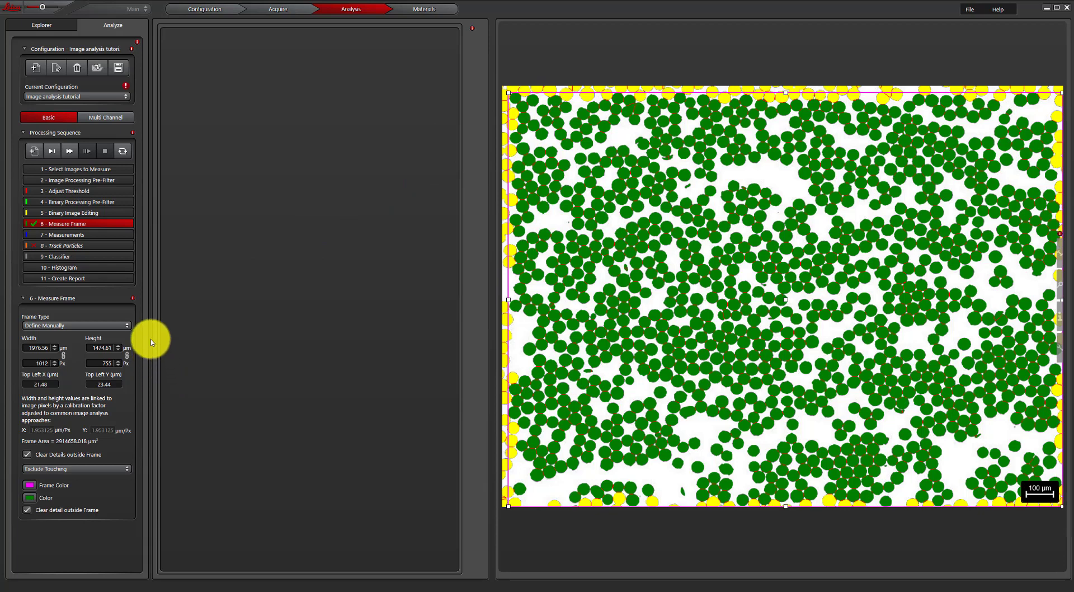
Step: Inspect fibre 200 in the measurement table and export the analysis report to Excel
click(104, 237)
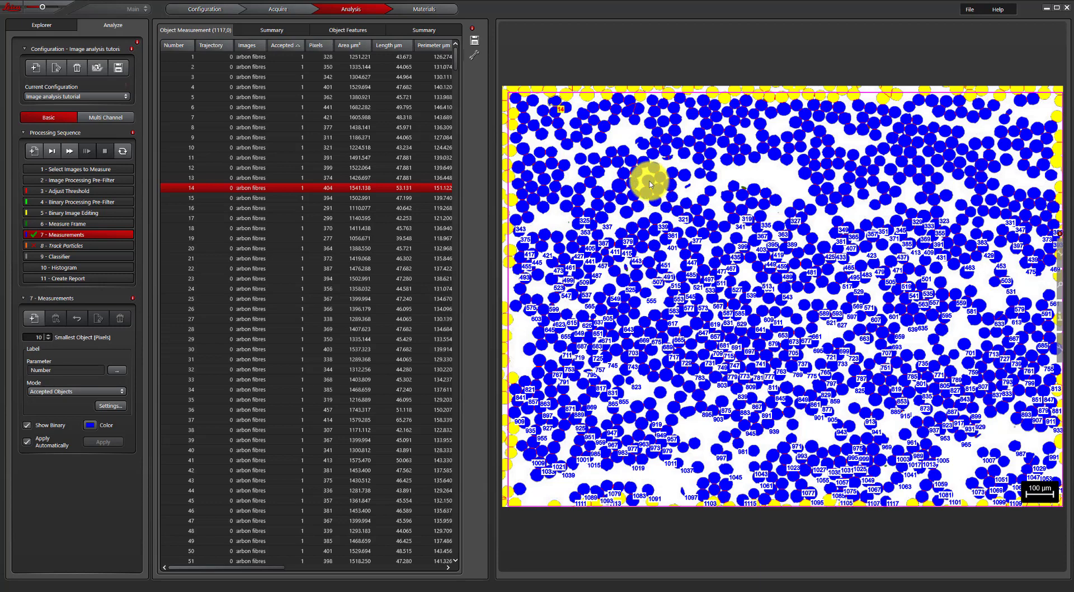
click(650, 185)
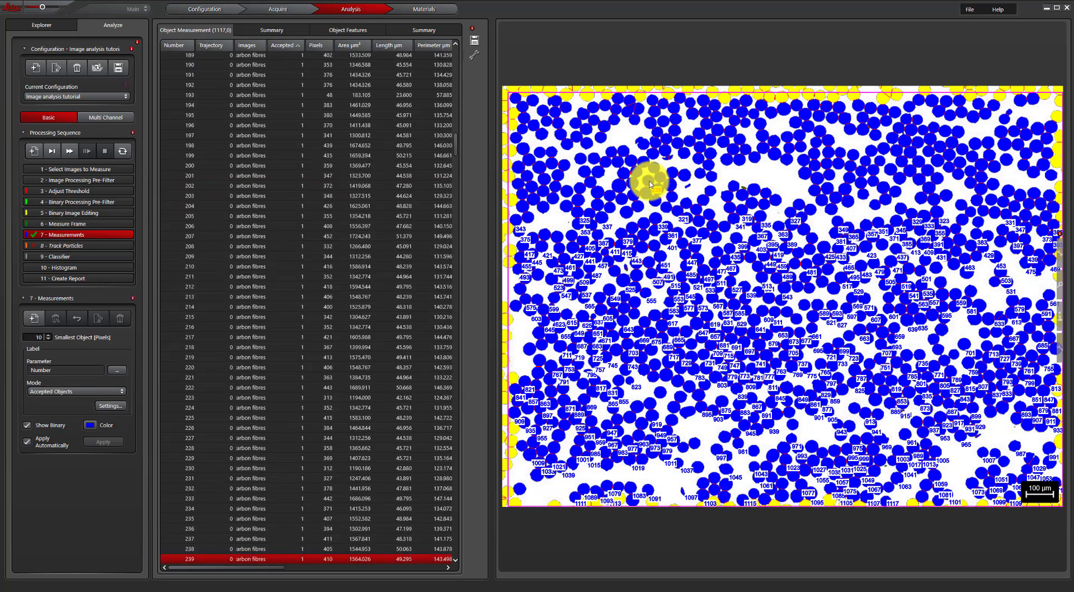
click(296, 167)
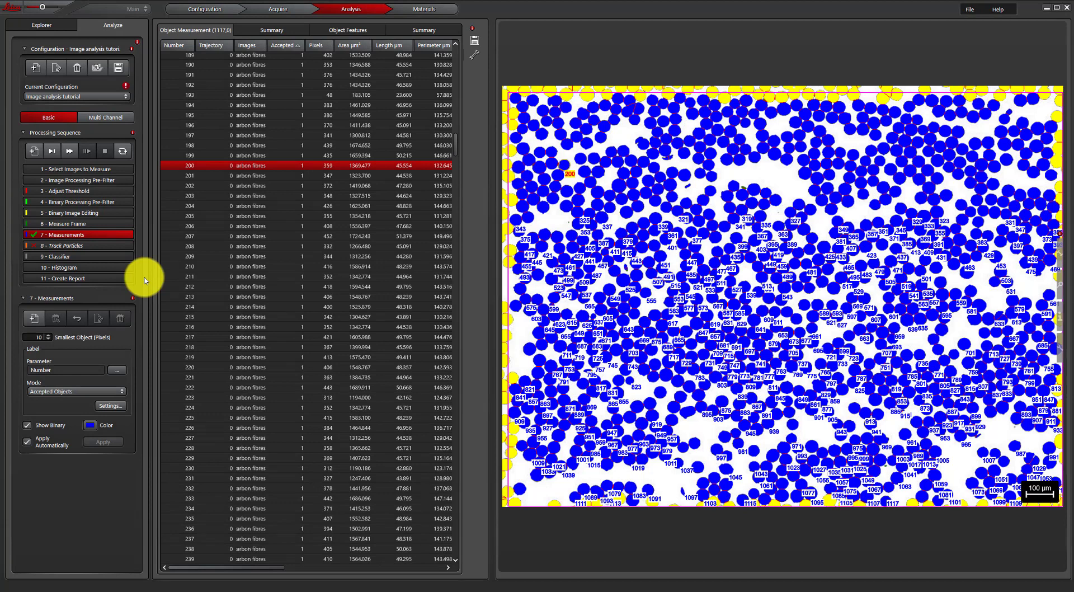
click(112, 281)
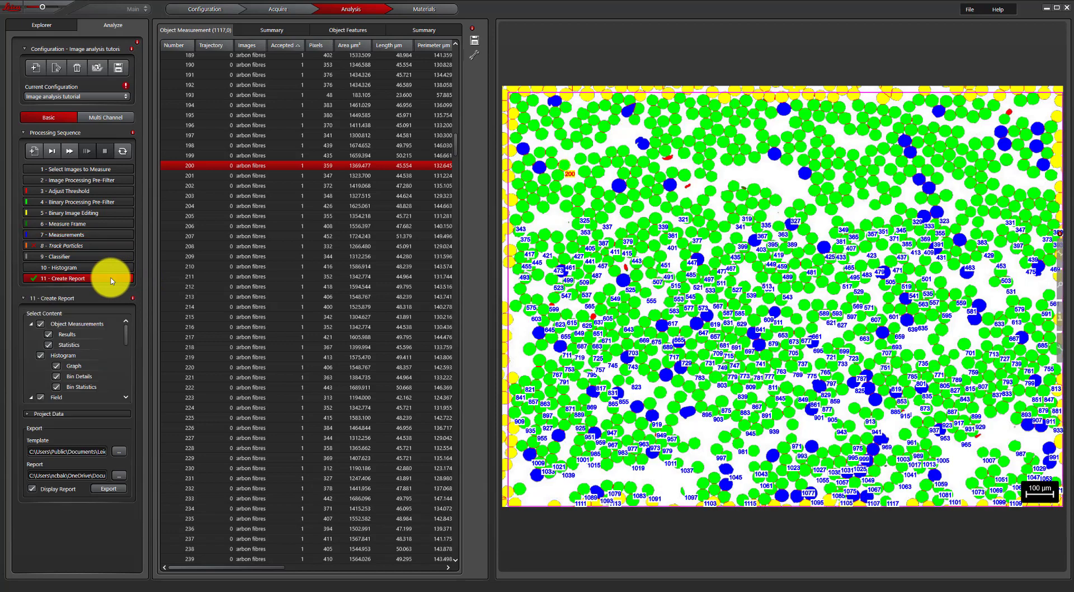
click(105, 491)
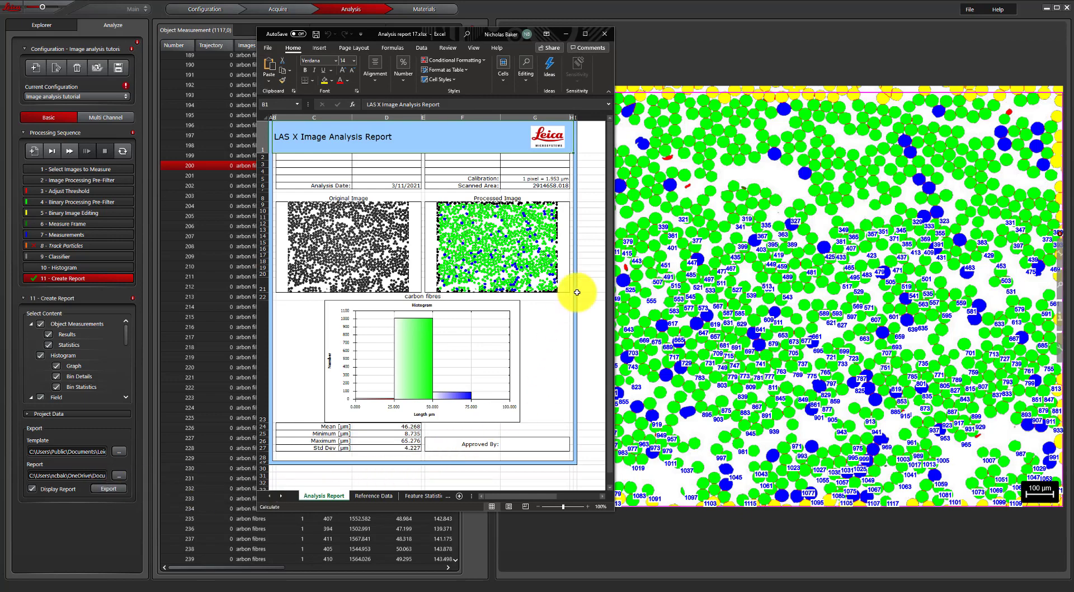
Step: Close the Excel analysis report window
click(607, 35)
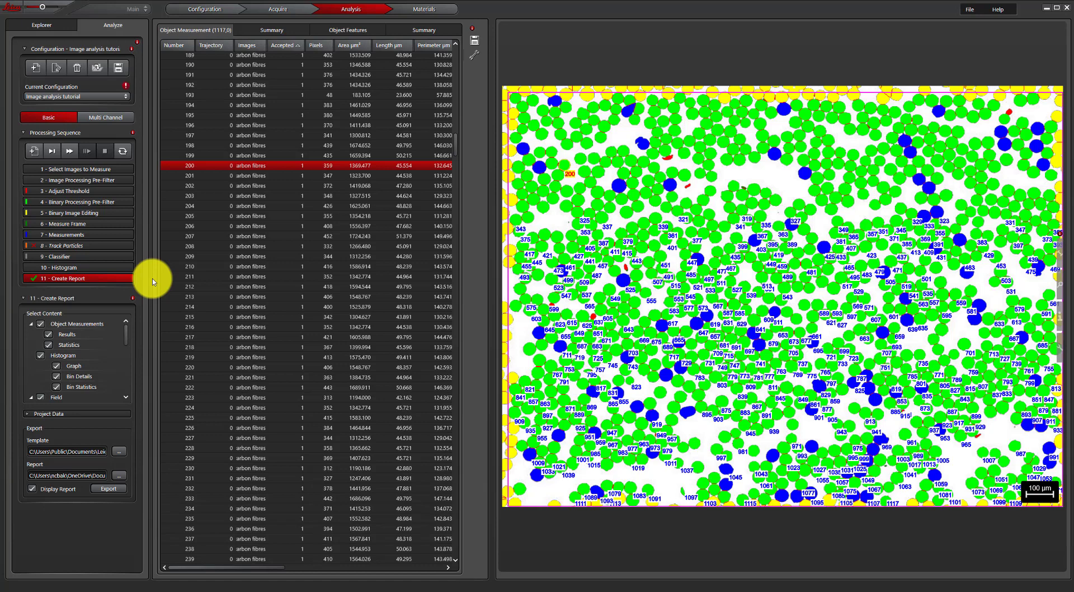
Step: Return to step 1, Select Images to Measure, showing the raw grayscale carbon fibres image
click(75, 170)
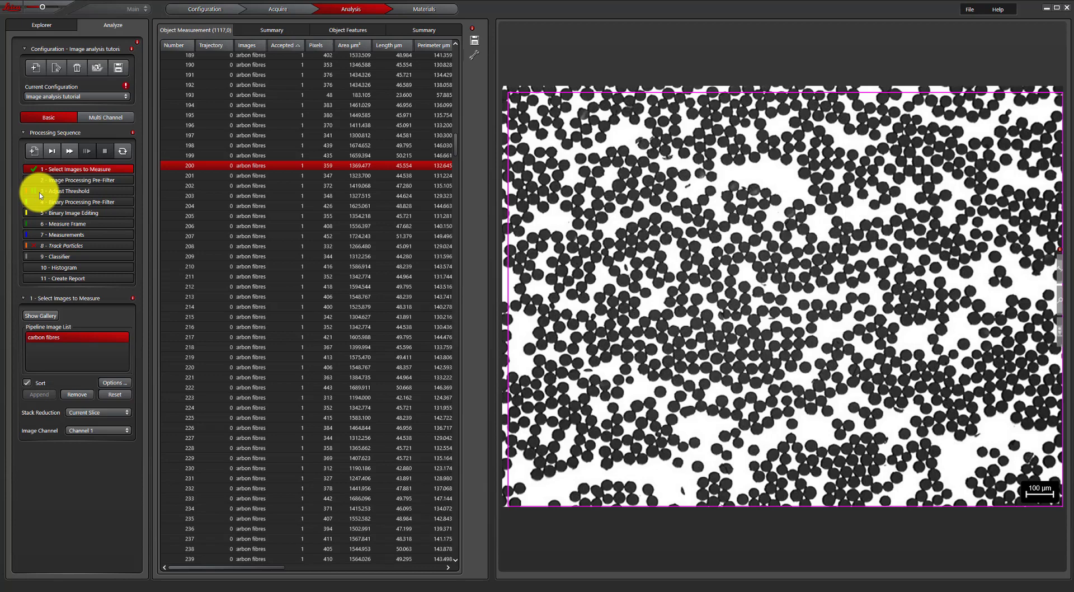
Step: Delete step 8, Track Particles, from the processing sequence and save the configuration
click(77, 245)
right_click(78, 244)
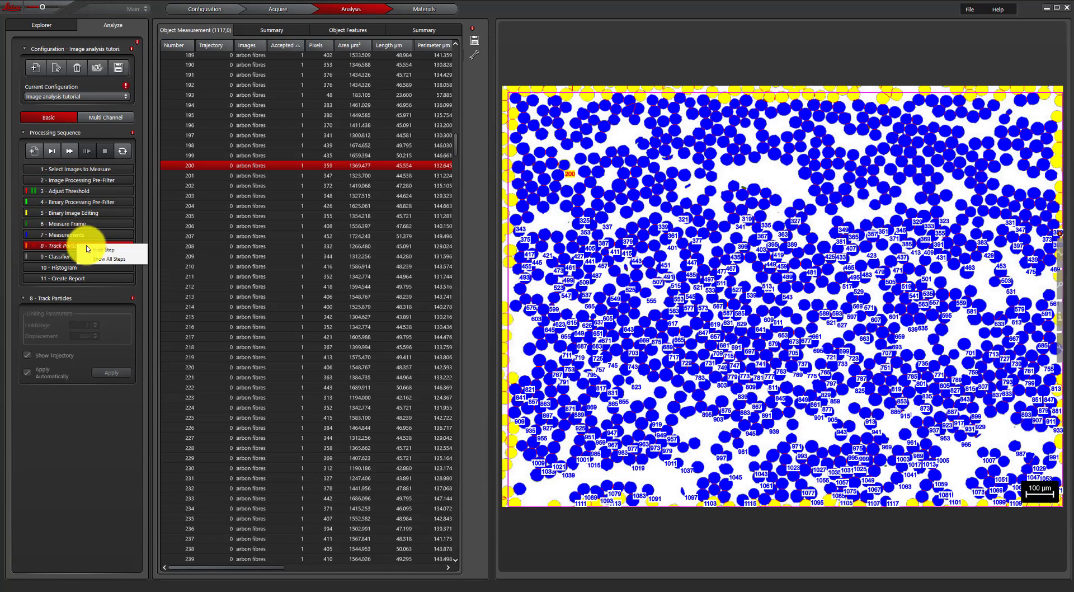
click(119, 253)
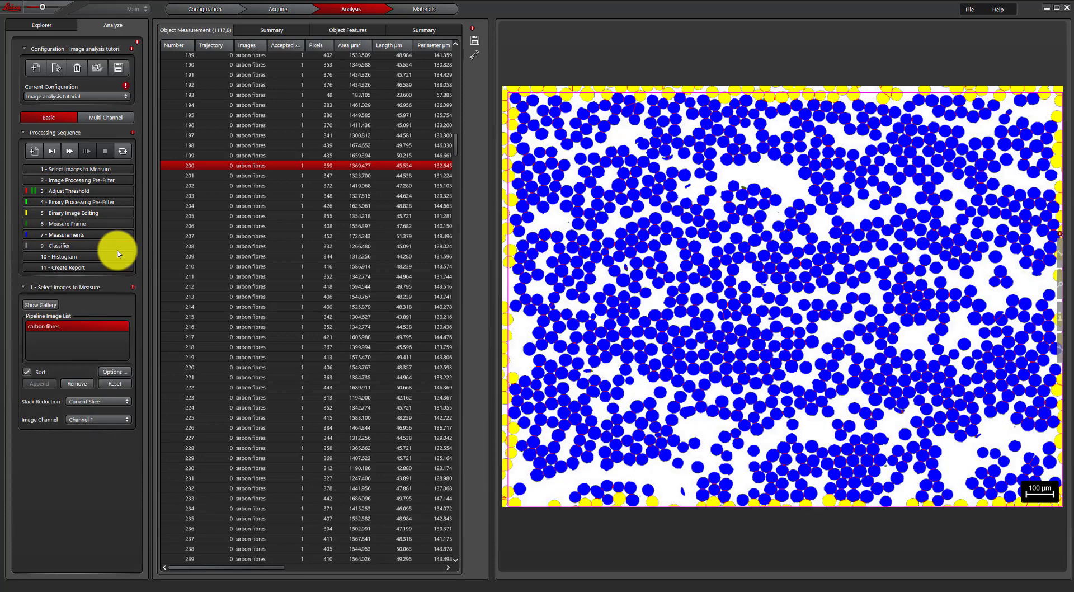
click(122, 68)
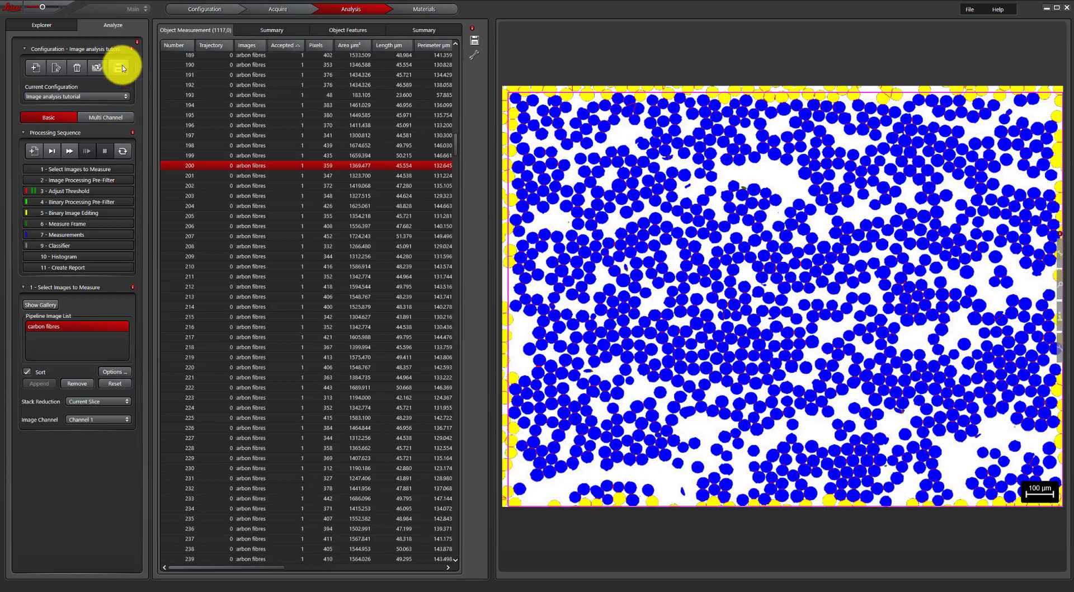